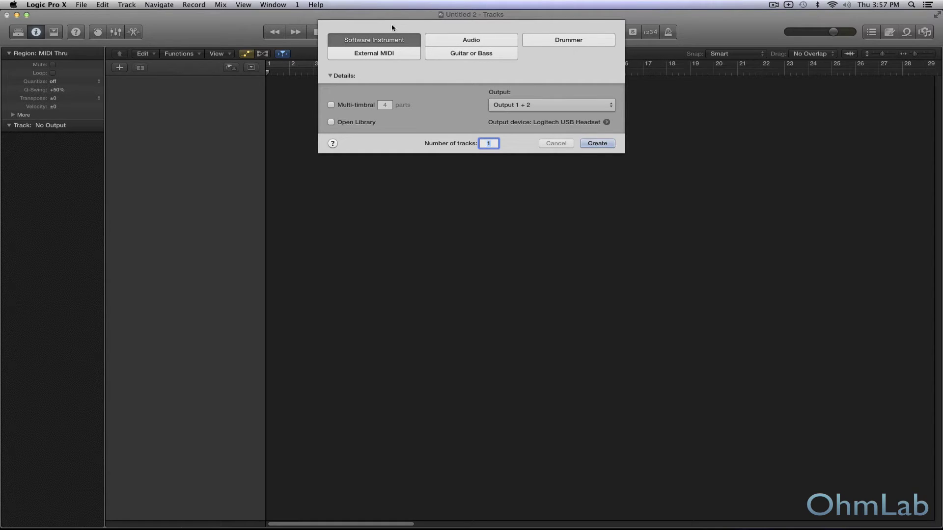
- Create the Inst 1 instrument track, load Kontakt 5 (Stereo) on it, and move its window right
{"action": "left_click", "coordinate": [597, 144]}
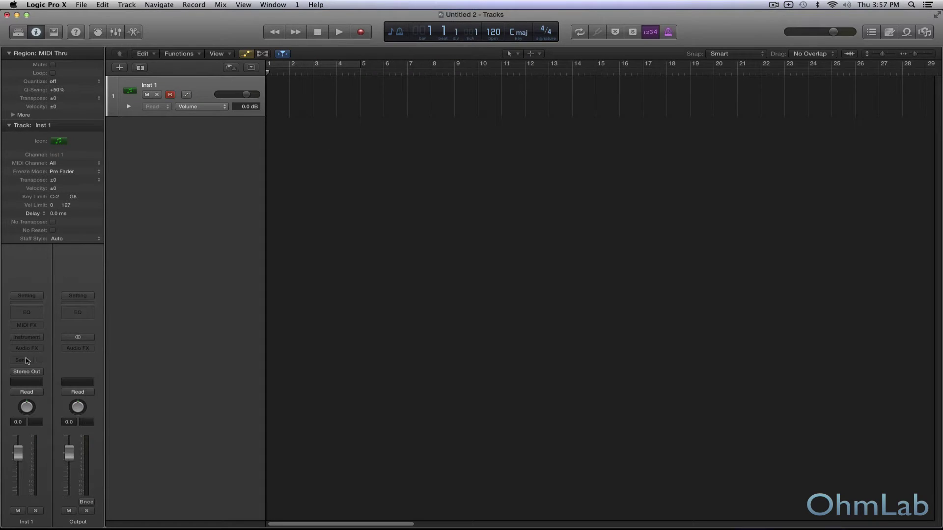
{"action": "left_click", "coordinate": [34, 338]}
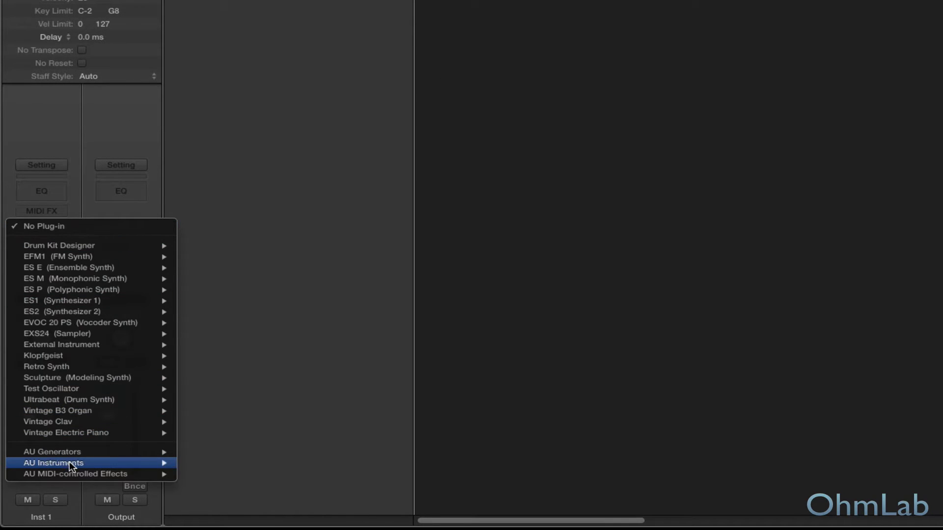
{"action": "mouse_move", "coordinate": [70, 462]}
{"action": "mouse_move", "coordinate": [215, 472]}
{"action": "mouse_move", "coordinate": [342, 482]}
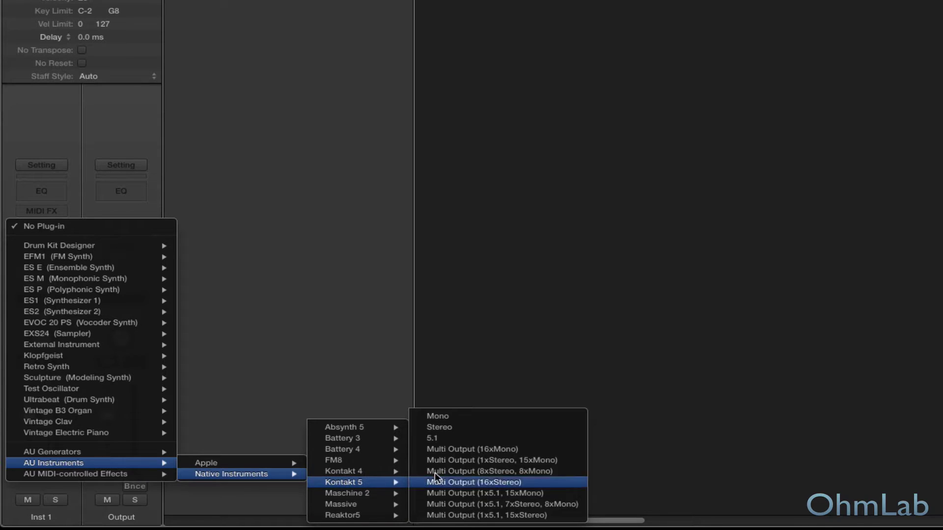
{"action": "left_click", "coordinate": [444, 429]}
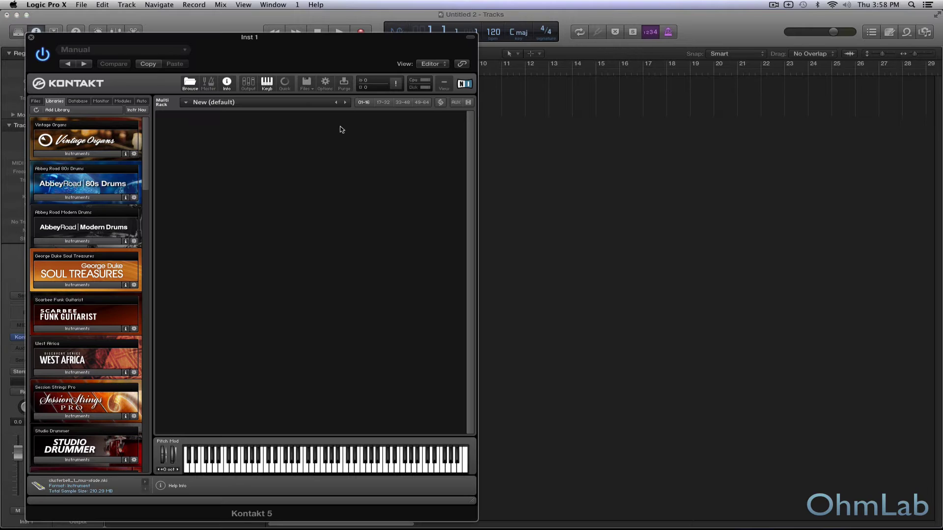
{"action": "left_click_drag", "start_coordinate": [272, 37], "coordinate": [525, 34]}
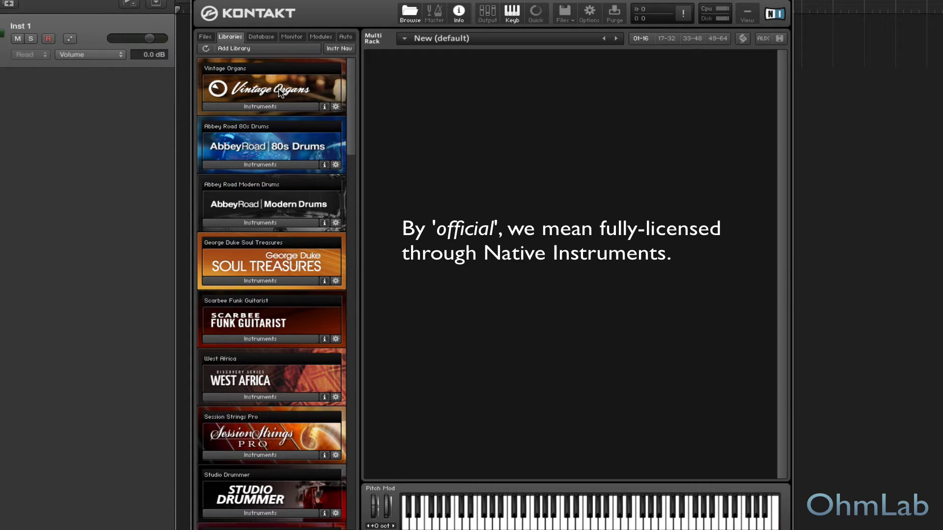
- From the Files browser, drag clusterbell_1_mw-xfade.nki from Tonehammer > Ambius Vol. 1 > 1_Tuned into the rack
{"action": "left_click", "coordinate": [204, 37]}
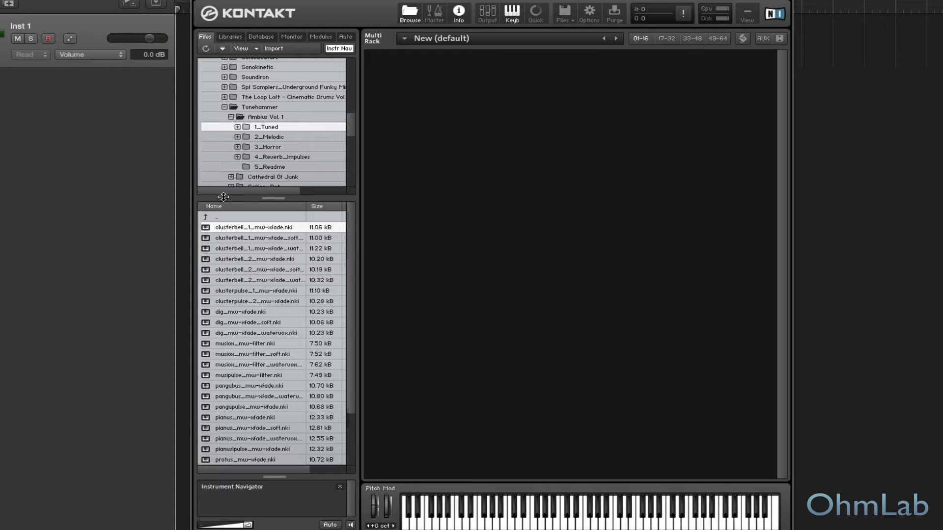
{"action": "left_click_drag", "start_coordinate": [220, 227], "coordinate": [460, 95]}
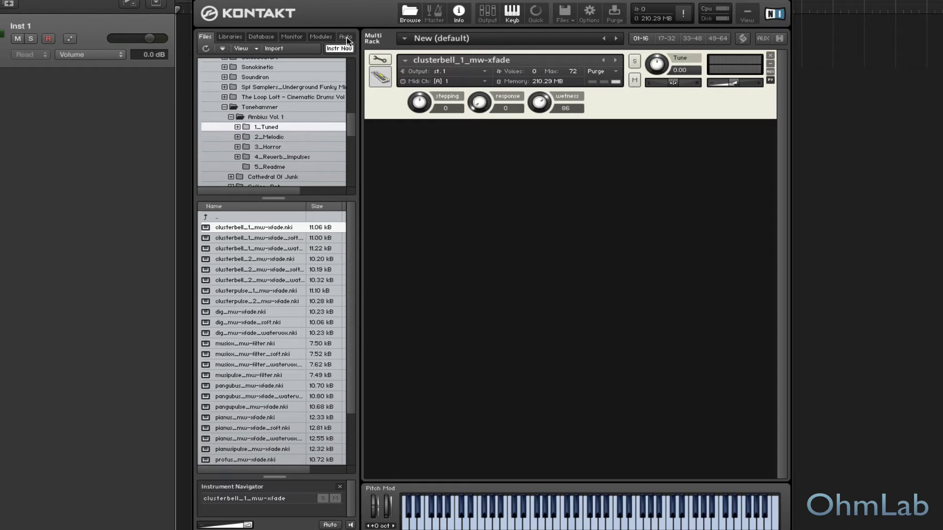
- Show Kontakt's Auto tab and scroll the Host Automation list, where every parameter from 000 is unassigned
{"action": "left_click", "coordinate": [345, 37]}
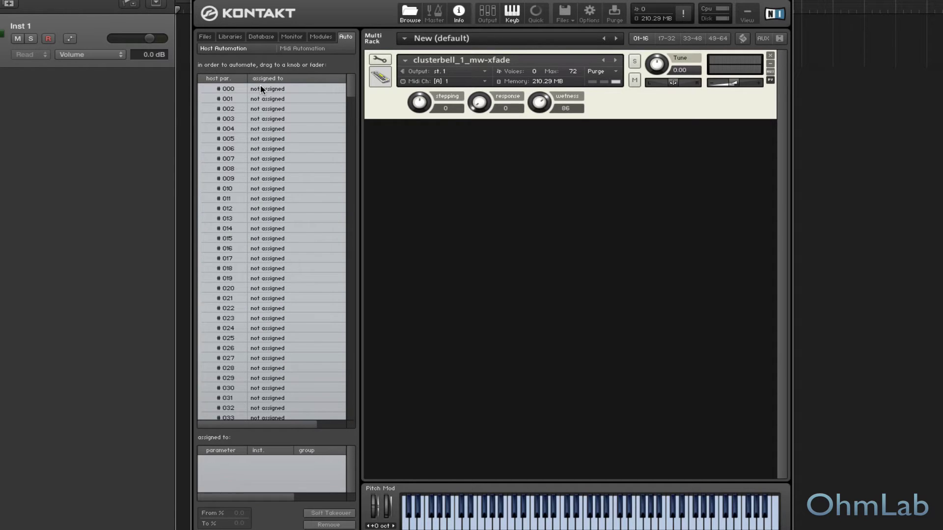
{"action": "scroll", "coordinate": [283, 178], "scroll_direction": "down", "scroll_amount": 10}
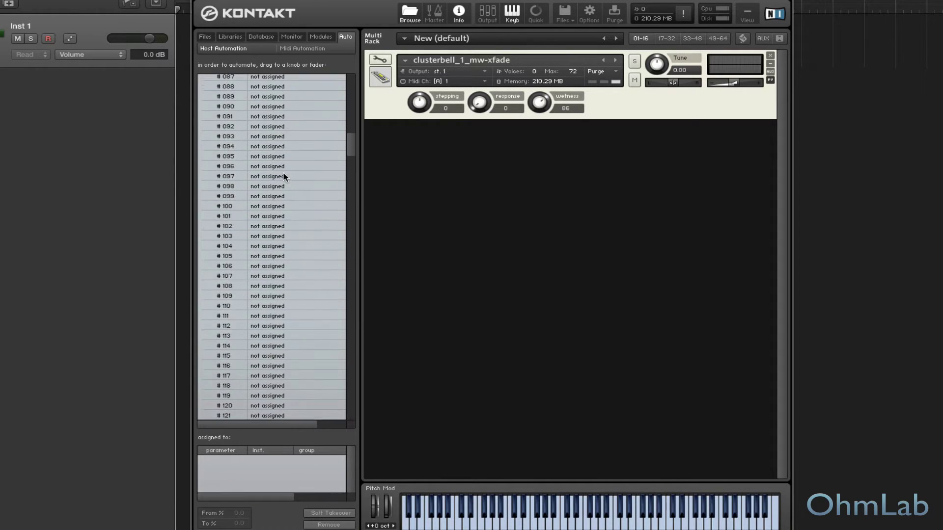
{"action": "left_click_drag", "start_coordinate": [349, 90], "coordinate": [355, 433]}
{"action": "left_click_drag", "start_coordinate": [346, 352], "coordinate": [350, 86]}
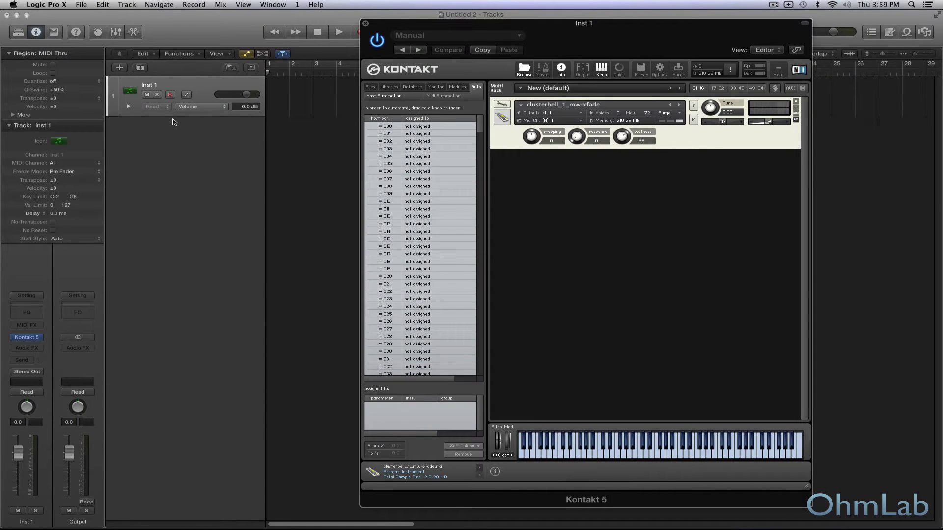
- Close Kontakt and browse Inst 1's automation parameter menu to the 1 Kontakt 5 host parameters
{"action": "left_click", "coordinate": [366, 24]}
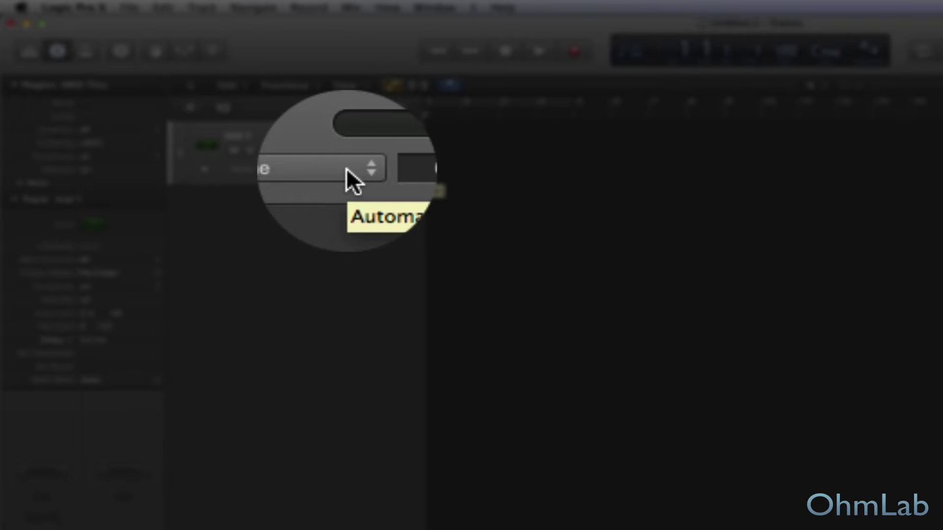
{"action": "left_click", "coordinate": [346, 168]}
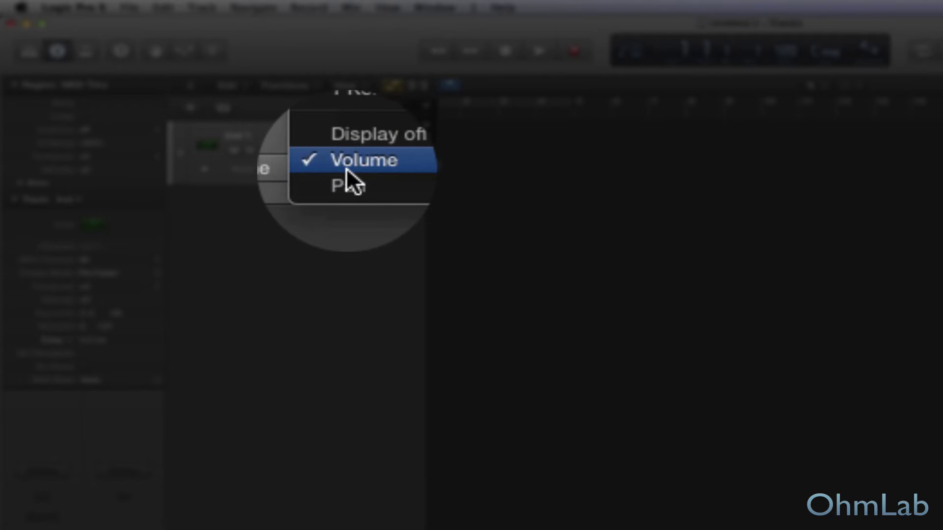
{"action": "left_click", "coordinate": [346, 167]}
{"action": "left_click", "coordinate": [349, 168]}
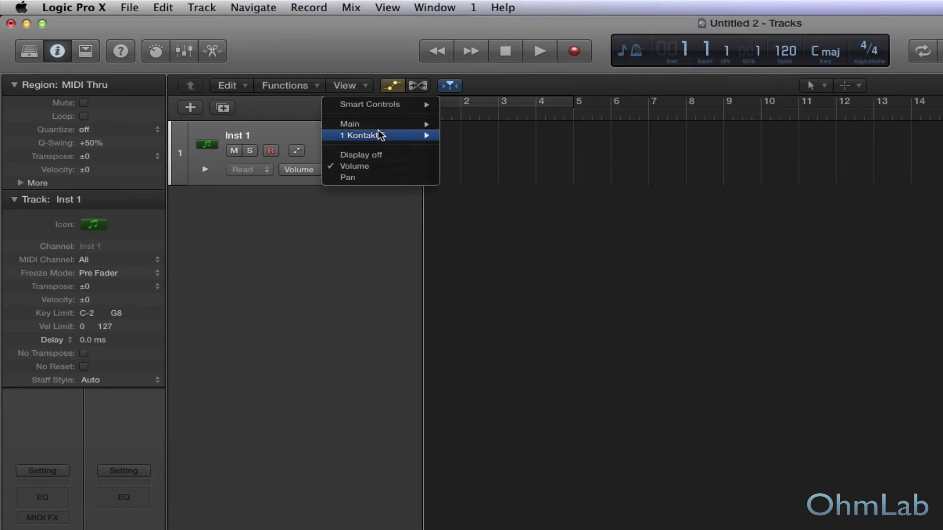
{"action": "mouse_move", "coordinate": [337, 134]}
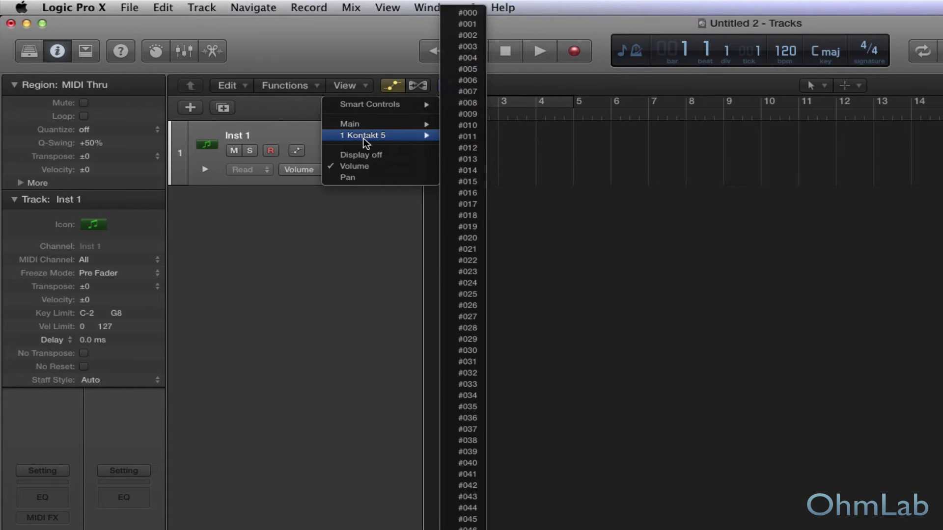
{"action": "mouse_move", "coordinate": [353, 104]}
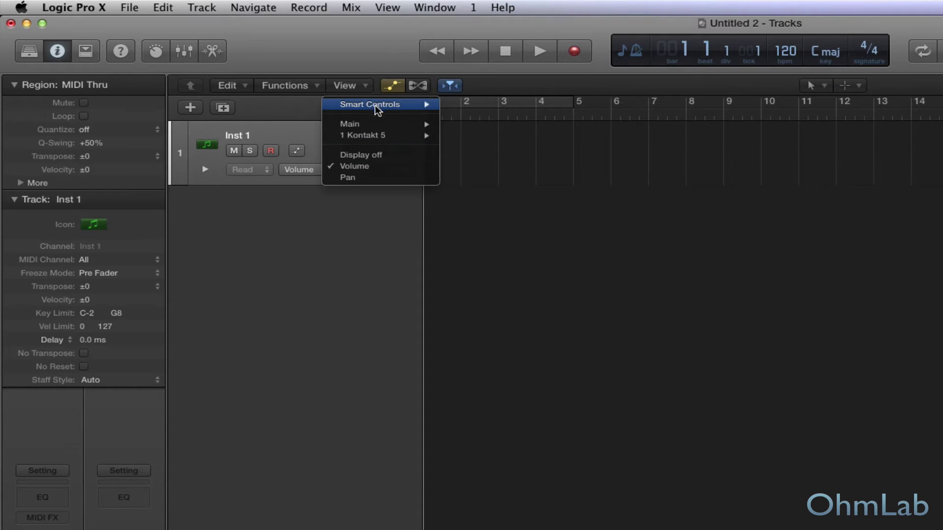
- Dismiss the automation menu, show Smart Controls with B, and shift the reopened Kontakt window left
{"action": "left_click", "coordinate": [322, 269]}
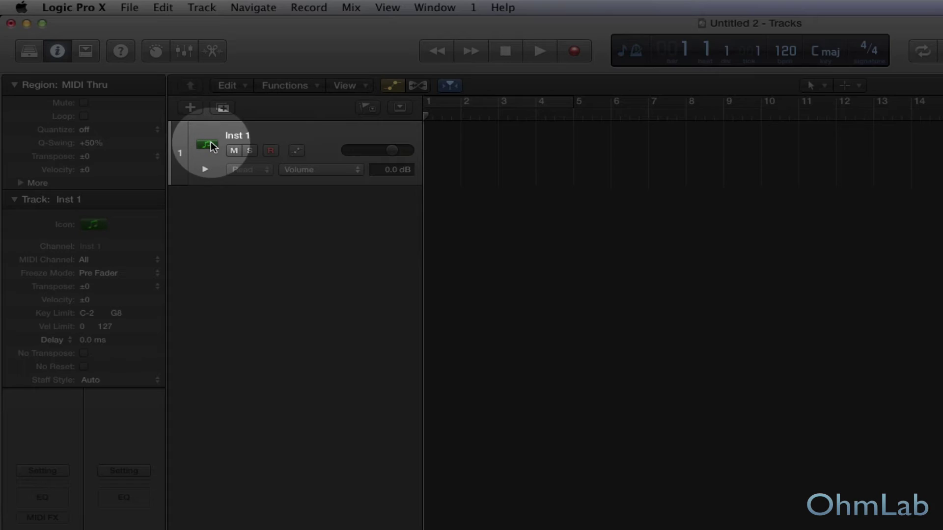
{"action": "key", "text": "b"}
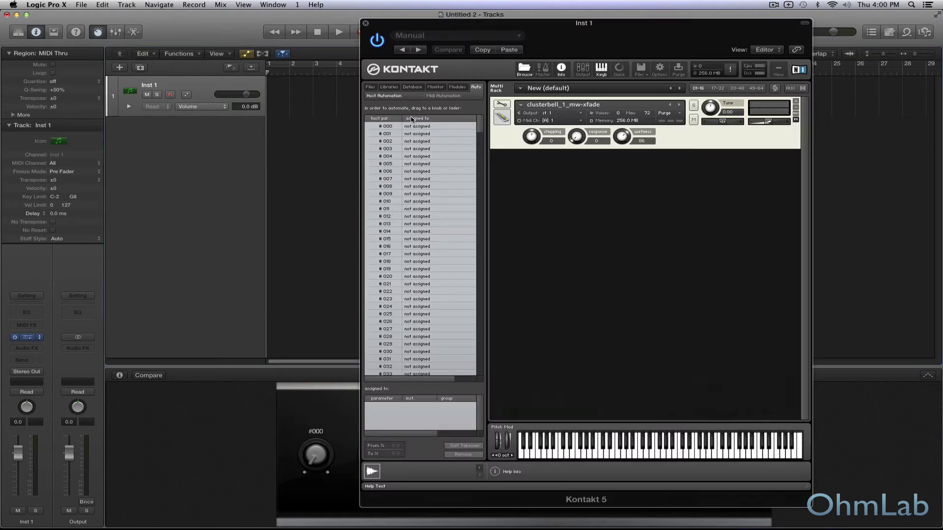
{"action": "left_click_drag", "start_coordinate": [491, 26], "coordinate": [427, 23]}
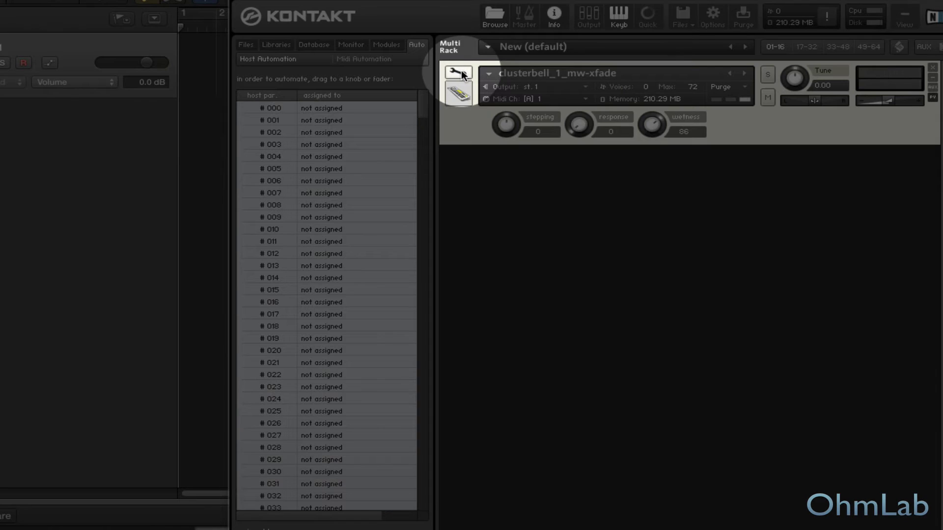
- Insert an SV LP4 low-pass filter on the clusterbell instrument and lower its Cutoff to 49.0 Hz
{"action": "left_click", "coordinate": [459, 73]}
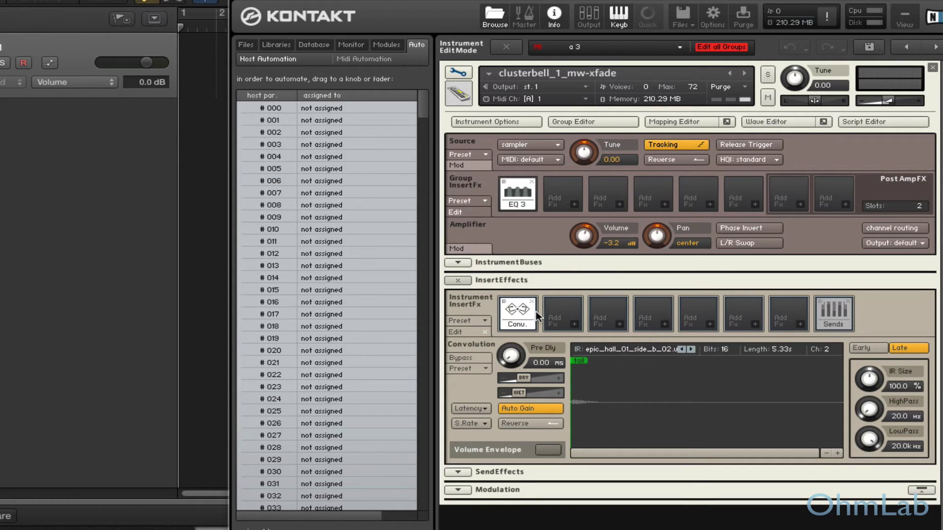
{"action": "left_click", "coordinate": [576, 323]}
{"action": "mouse_move", "coordinate": [594, 346]}
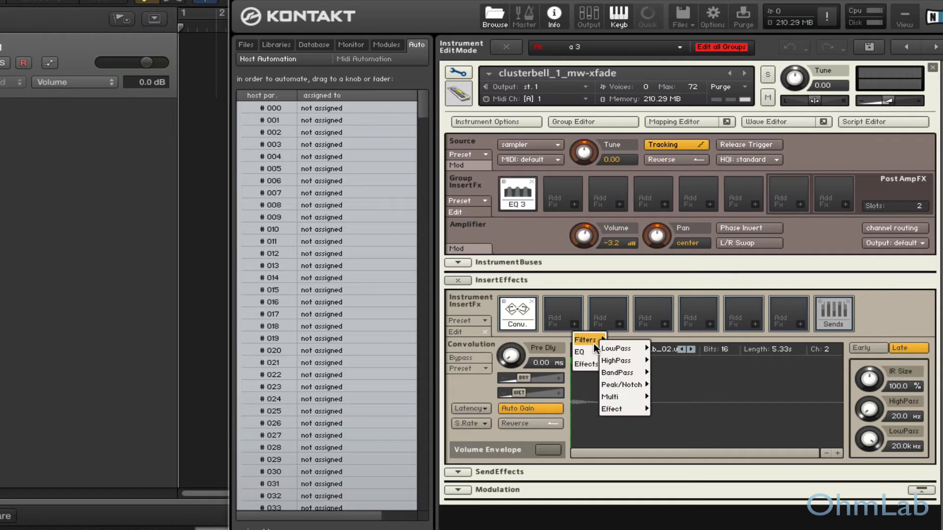
{"action": "mouse_move", "coordinate": [630, 351]}
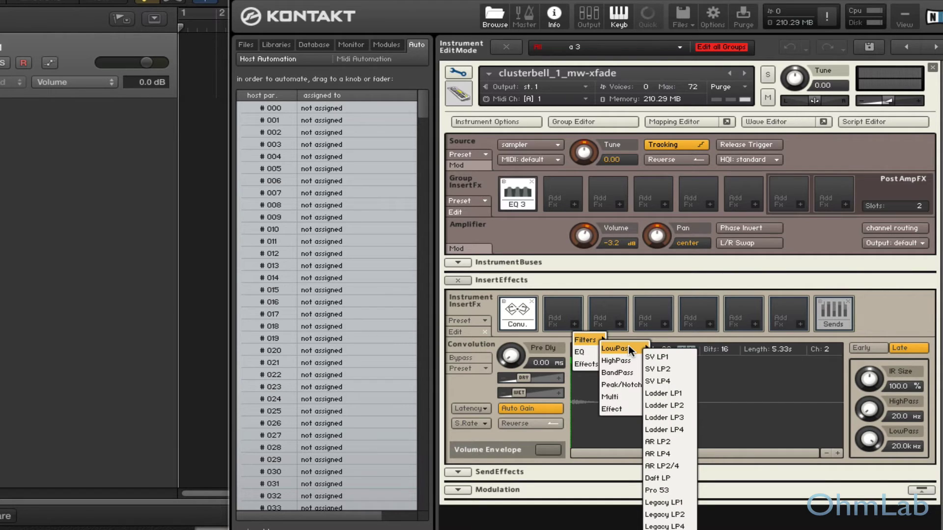
{"action": "left_click", "coordinate": [661, 381]}
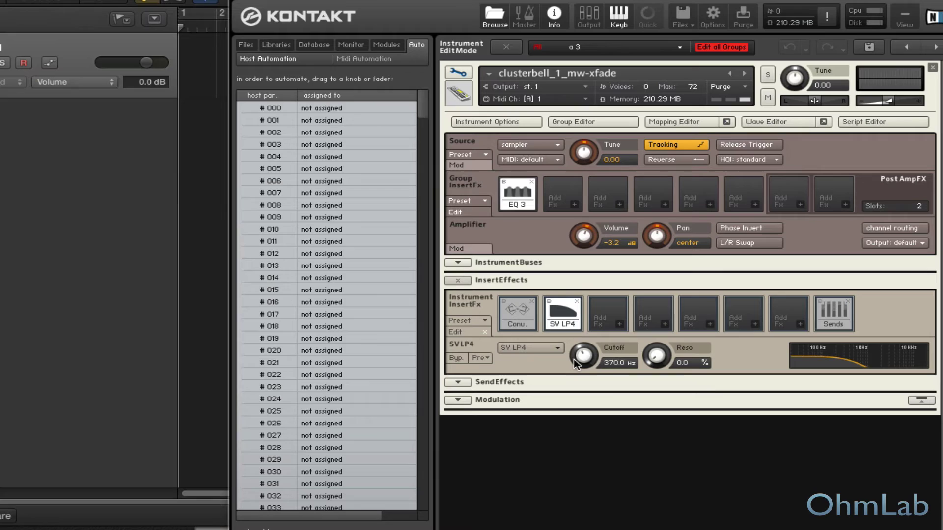
{"action": "left_click_drag", "start_coordinate": [574, 359], "coordinate": [584, 407]}
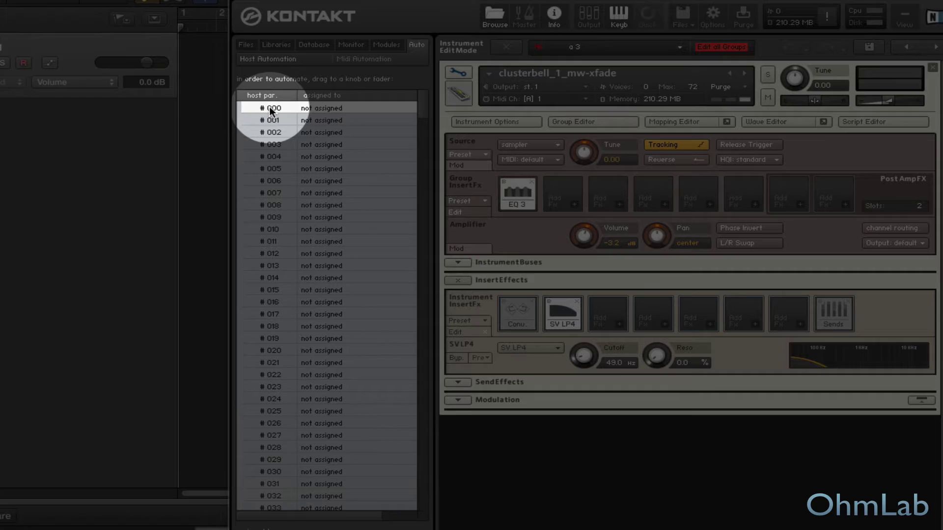
- Drag host parameter #000 from the Host Automation list onto the SV LP4 Cutoff knob
{"action": "left_click_drag", "start_coordinate": [283, 119], "coordinate": [564, 313]}
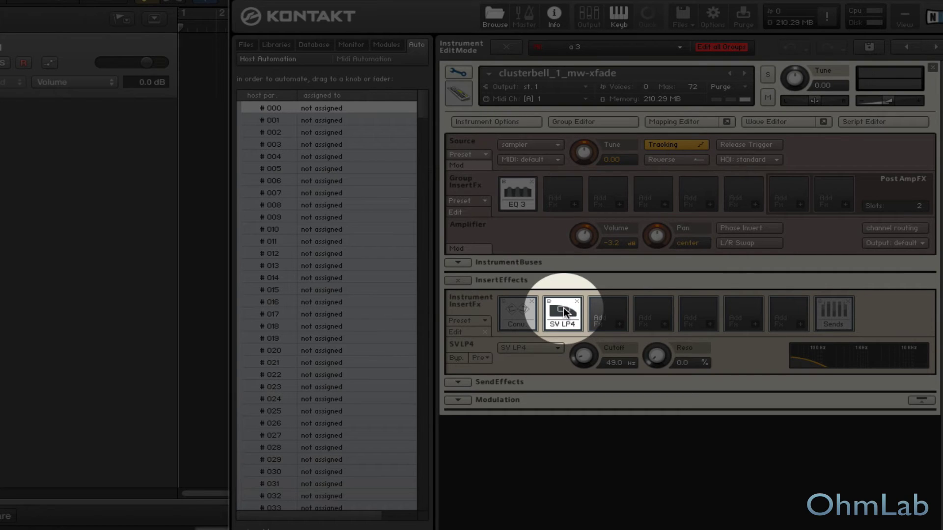
{"action": "left_click_drag", "start_coordinate": [564, 312], "coordinate": [585, 358]}
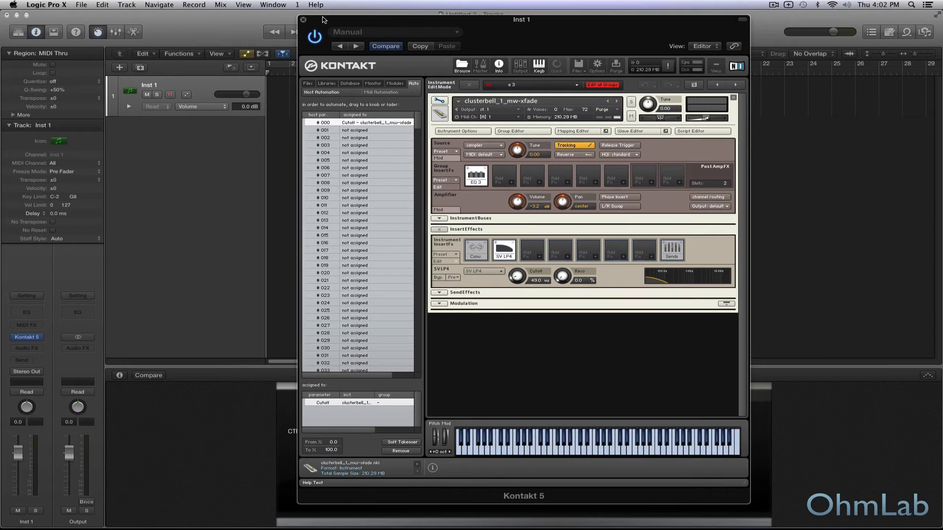
- Close Kontakt and set Inst 1's automation parameter to Cutoff - clusterbell_1_mw-xfade
{"action": "left_click", "coordinate": [301, 17]}
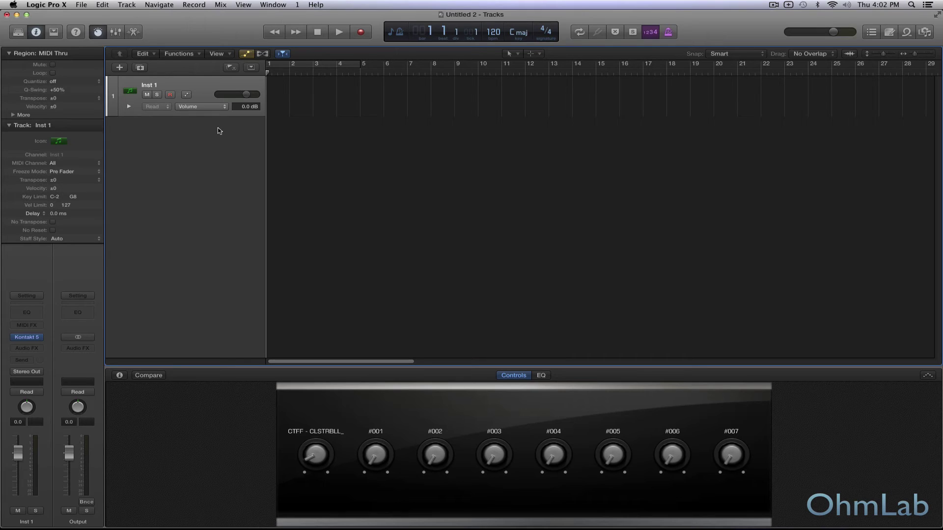
{"action": "left_click", "coordinate": [211, 107]}
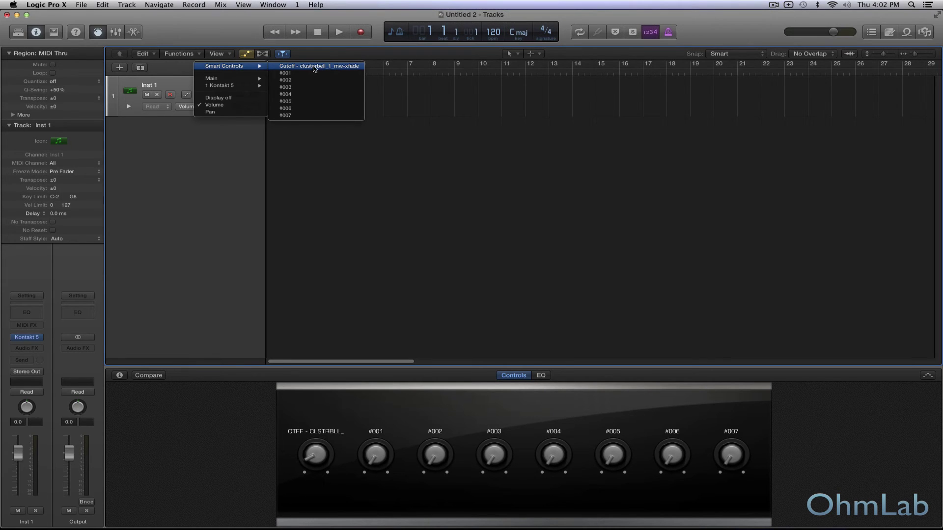
{"action": "left_click", "coordinate": [315, 69]}
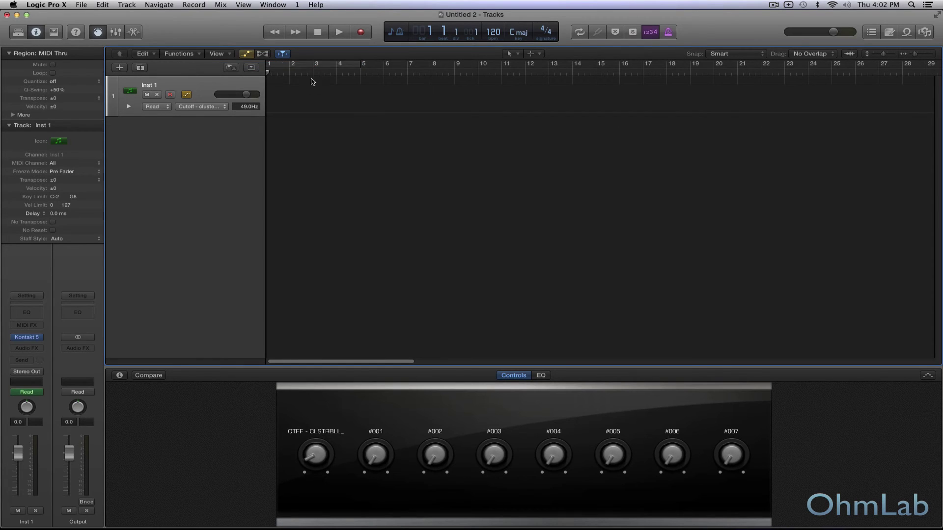
- Create an empty MIDI region ending at bar 5, cycle bars 1–5, and draw a long C3 note
{"action": "key", "text": "a"}
{"action": "right_click", "coordinate": [283, 88]}
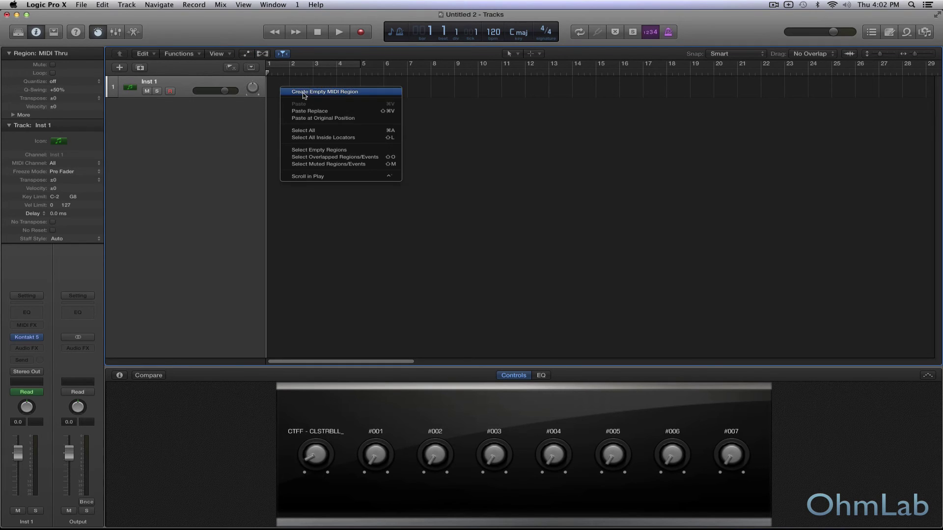
{"action": "left_click", "coordinate": [290, 91]}
{"action": "left_click_drag", "start_coordinate": [290, 93], "coordinate": [359, 93]}
{"action": "left_click", "coordinate": [332, 67]}
{"action": "key", "text": "p"}
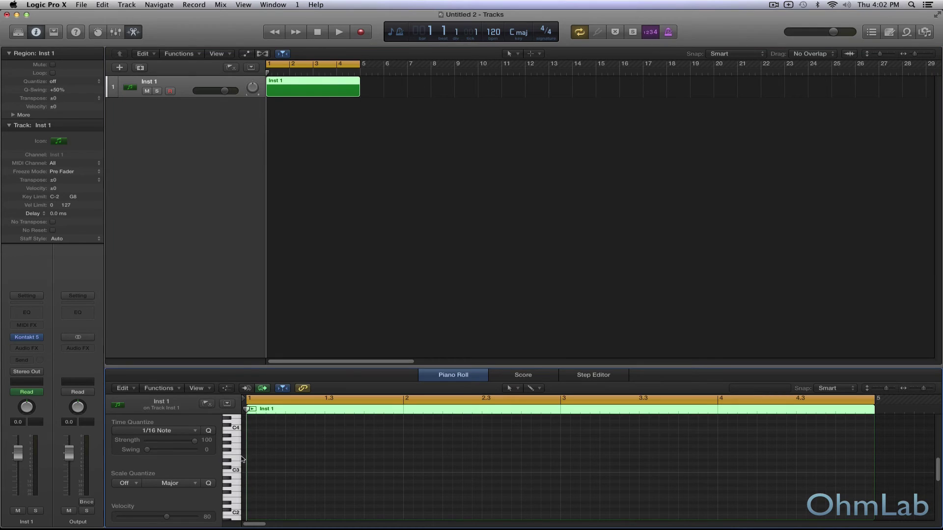
{"action": "left_click", "coordinate": [251, 472]}
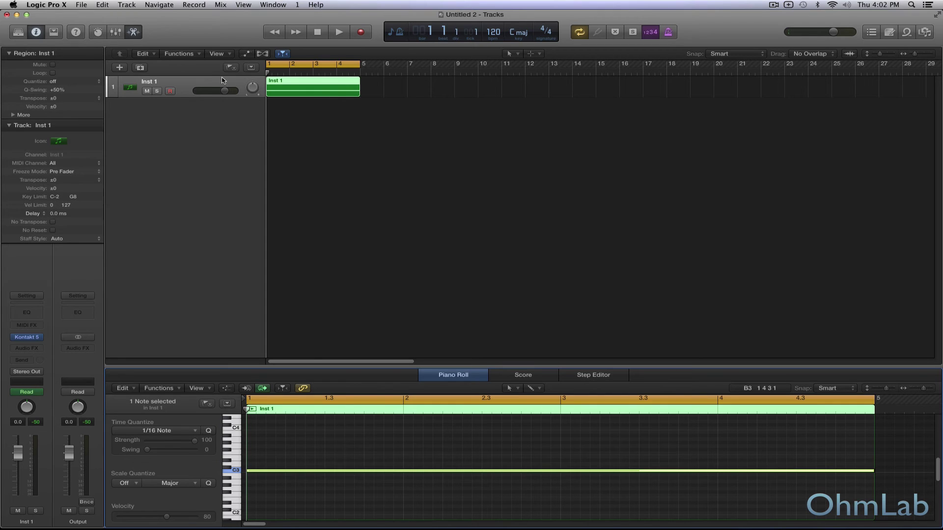
- Draw a Cutoff automation ramp rising to 49.0 Hz and play it back from the start
{"action": "key", "text": "a"}
{"action": "left_click", "coordinate": [341, 109]}
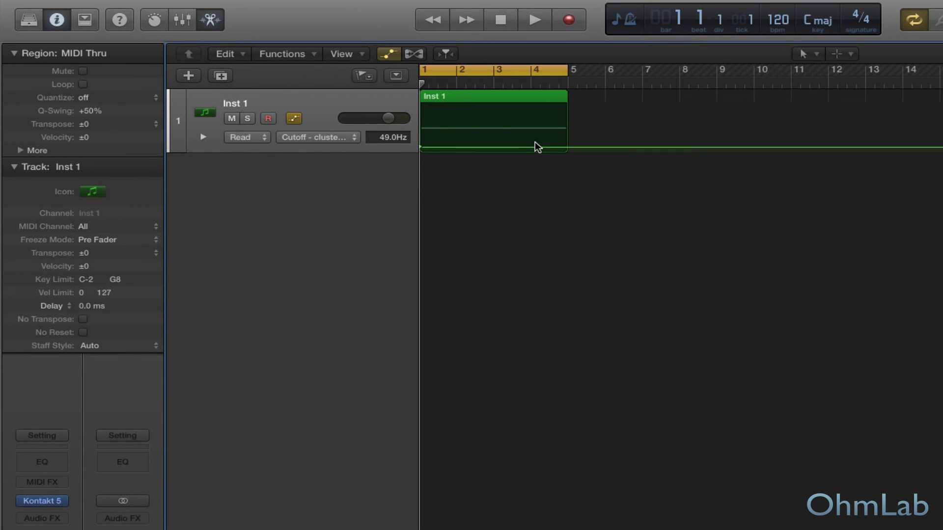
{"action": "left_click_drag", "start_coordinate": [562, 147], "coordinate": [548, 105]}
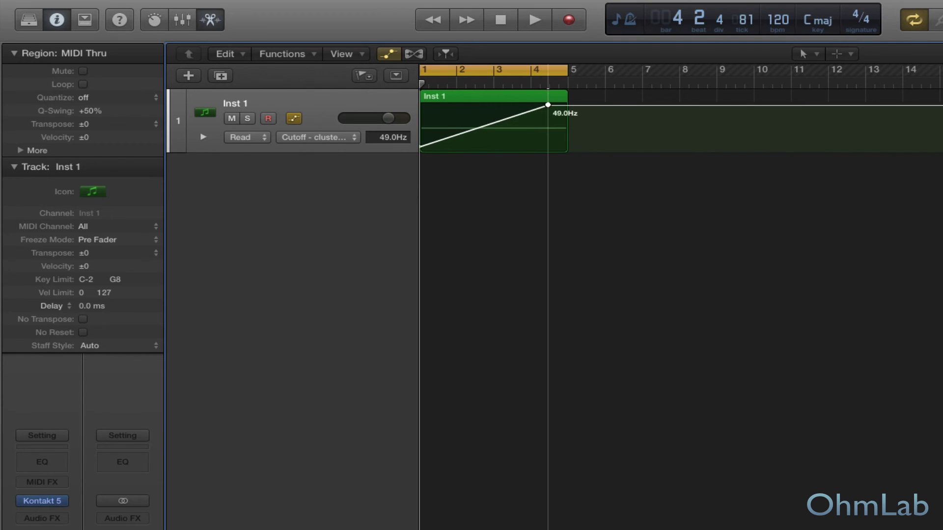
{"action": "key", "text": "Return"}
{"action": "key", "text": "space"}
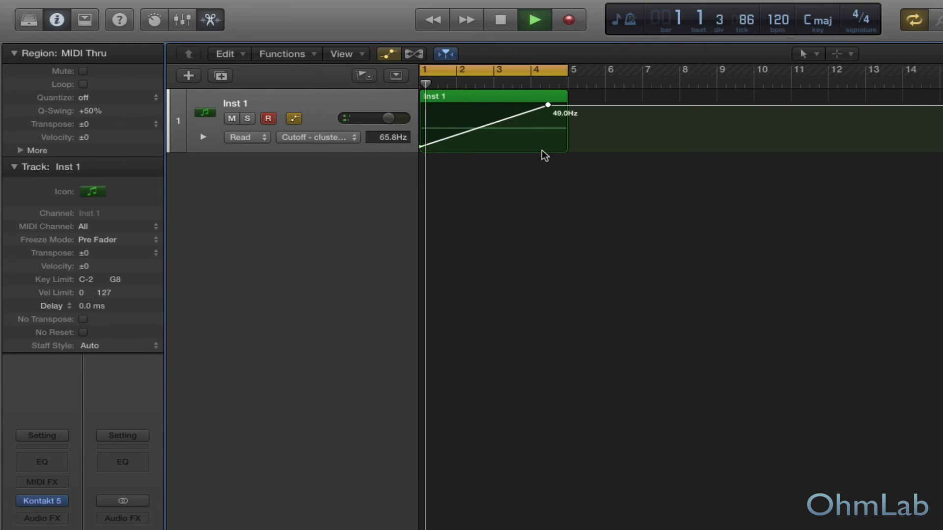
{"action": "key", "text": "space"}
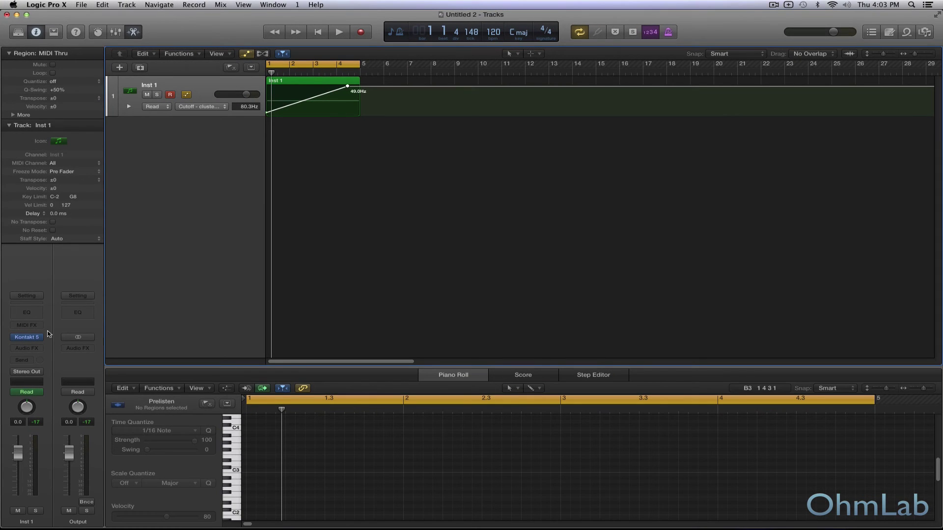
- Drag host parameter #001 from the Host Automation list onto the SV LP4 Reso knob
{"action": "mouse_move", "coordinate": [30, 340]}
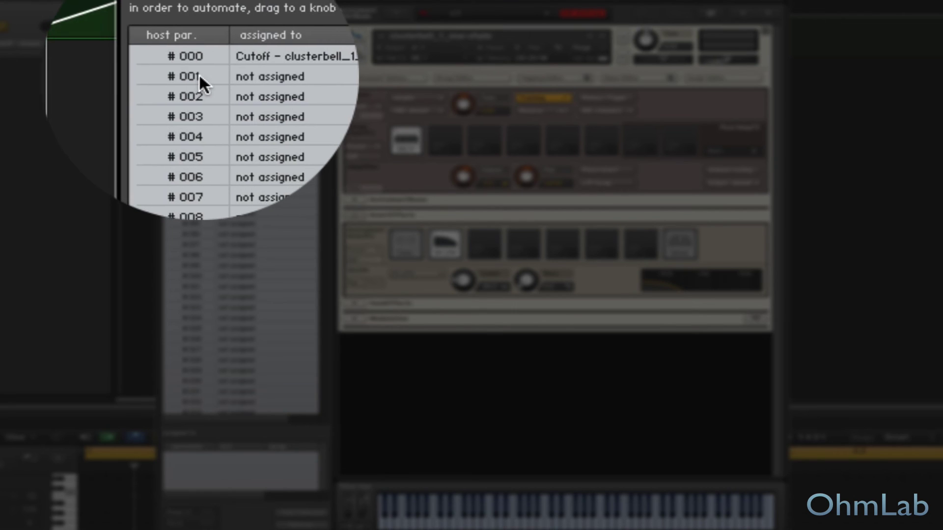
{"action": "left_click", "coordinate": [221, 76]}
{"action": "left_click_drag", "start_coordinate": [222, 78], "coordinate": [527, 283]}
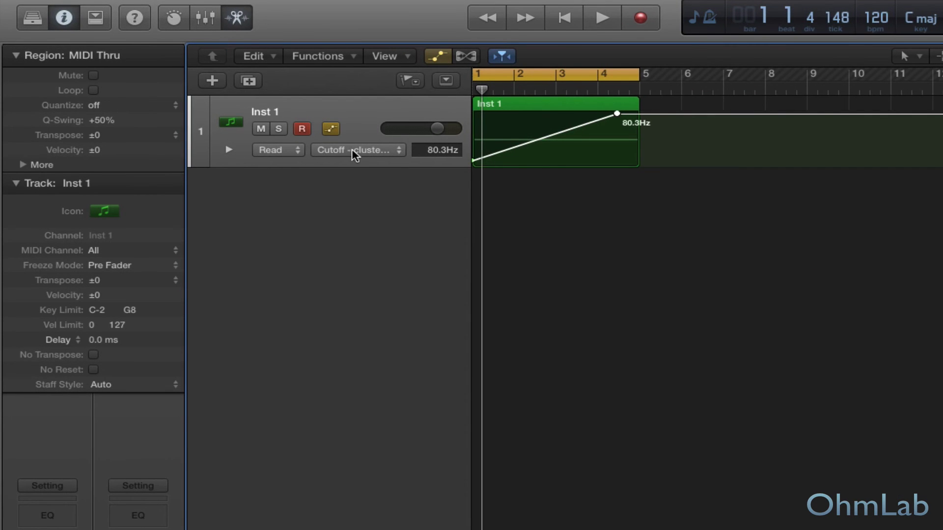
- Automate Inst 1's Smart Controls Reso with a ramp rising to 64.0%, then show Kontakt 5
{"action": "left_click", "coordinate": [354, 150]}
{"action": "mouse_move", "coordinate": [396, 41]}
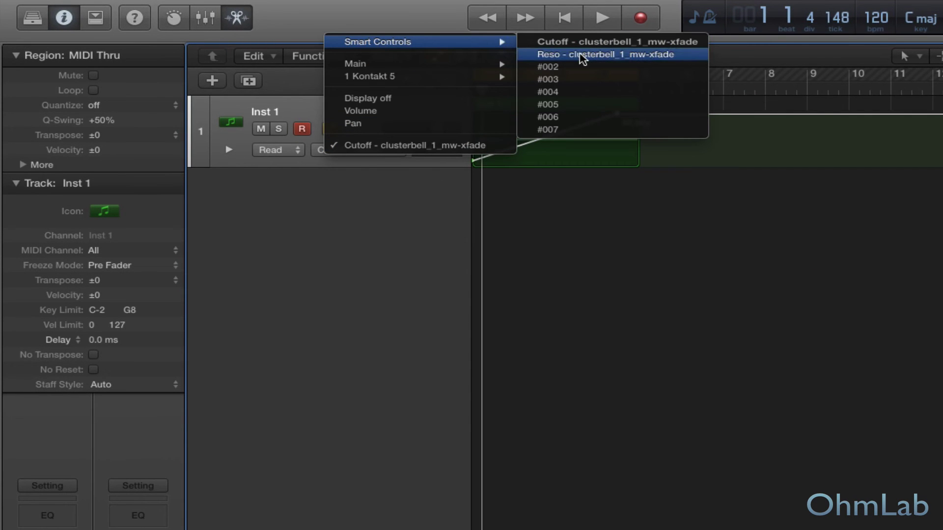
{"action": "left_click", "coordinate": [549, 56]}
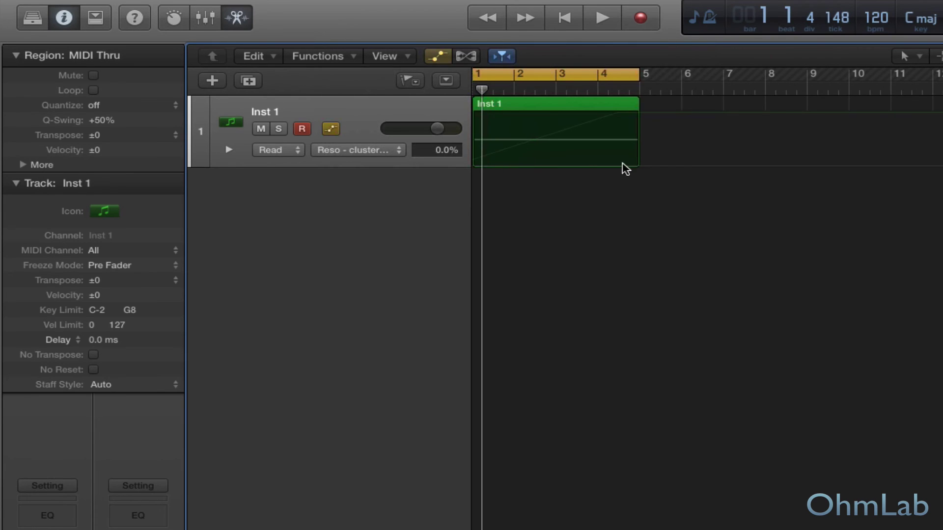
{"action": "left_click_drag", "start_coordinate": [595, 166], "coordinate": [615, 132]}
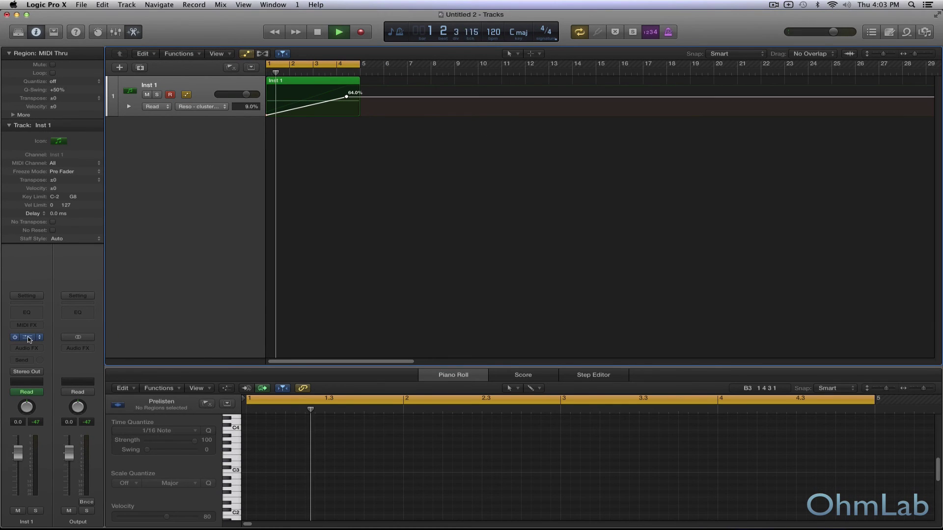
{"action": "left_click", "coordinate": [29, 338]}
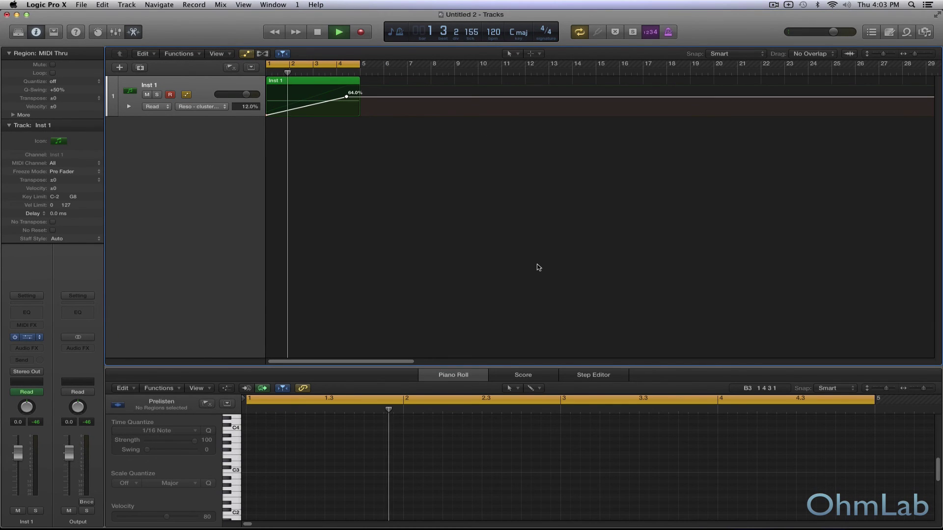